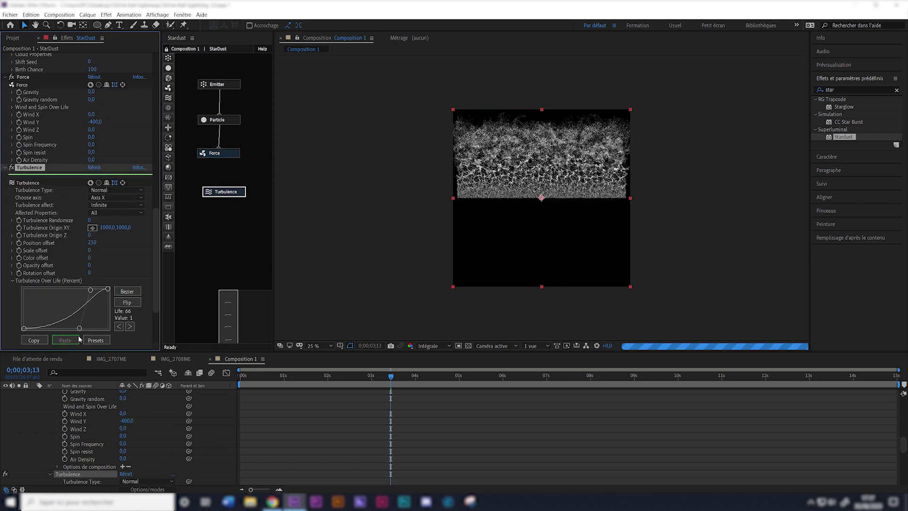
Step: Set the StarDust Turbulence noise scale to 500
{"action": "scroll", "coordinate": [80, 213], "scroll_direction": "down", "scroll_amount": 4}
{"action": "left_click", "coordinate": [95, 271]}
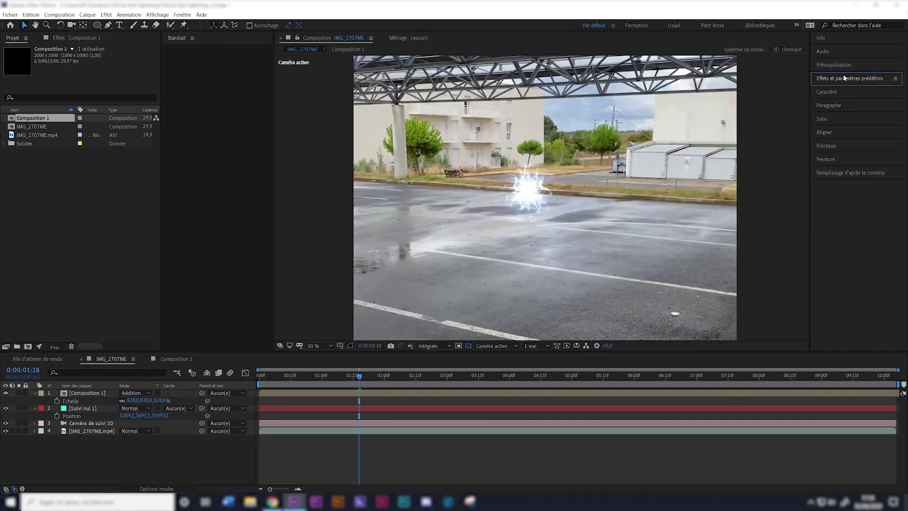
Step: Open the Optical Flares options editor
{"action": "left_click", "coordinate": [834, 64]}
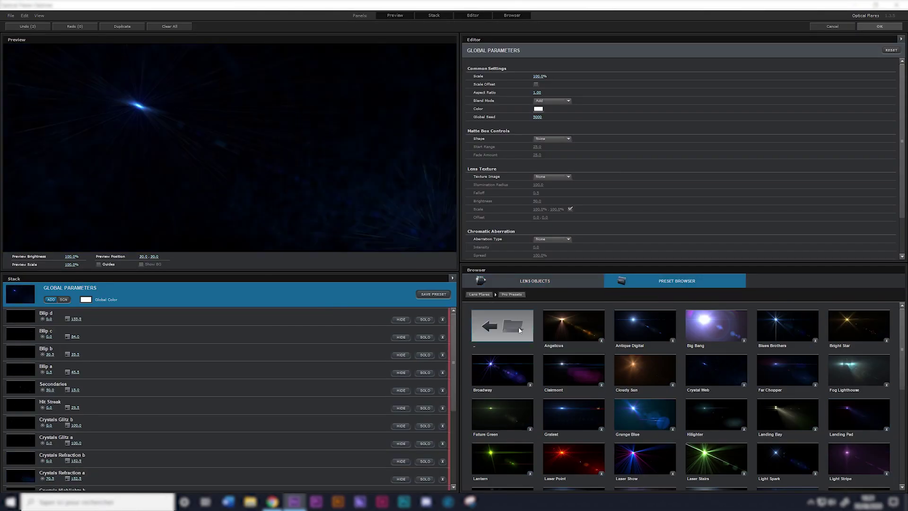
Step: Scroll down through the Optical Flares settings
{"action": "scroll", "coordinate": [559, 434], "scroll_direction": "down", "scroll_amount": 5}
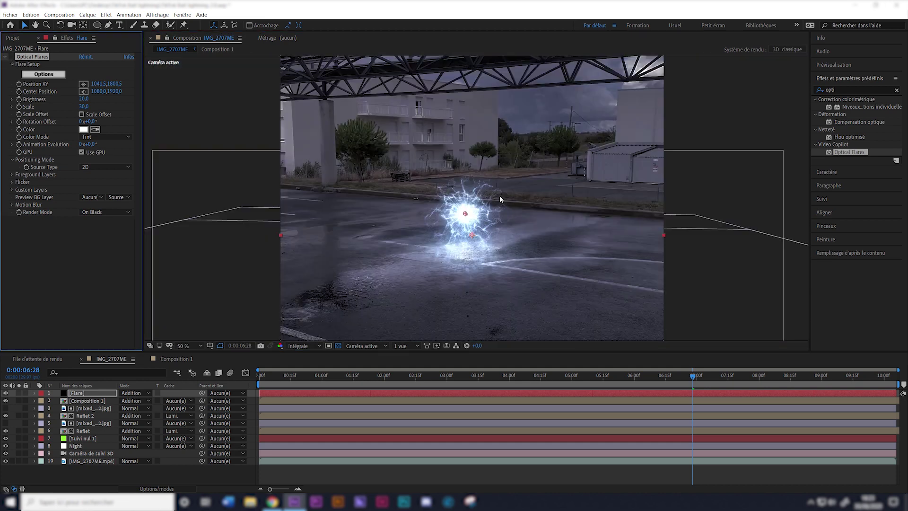
Step: Shrink the flare scale from 30 to 20, rewind, and add a ground-reflection shape layer
{"action": "left_click_drag", "start_coordinate": [84, 106], "coordinate": [83, 99]}
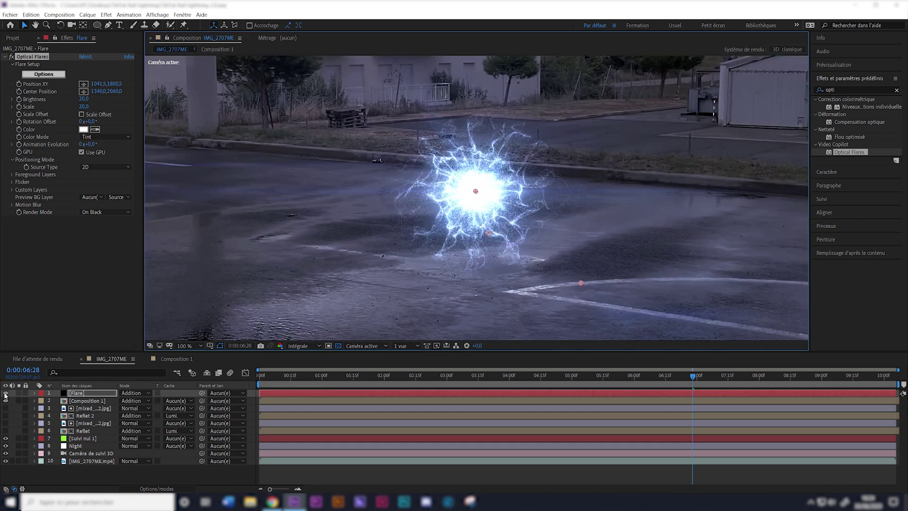
{"action": "left_click_drag", "start_coordinate": [294, 376], "coordinate": [321, 376]}
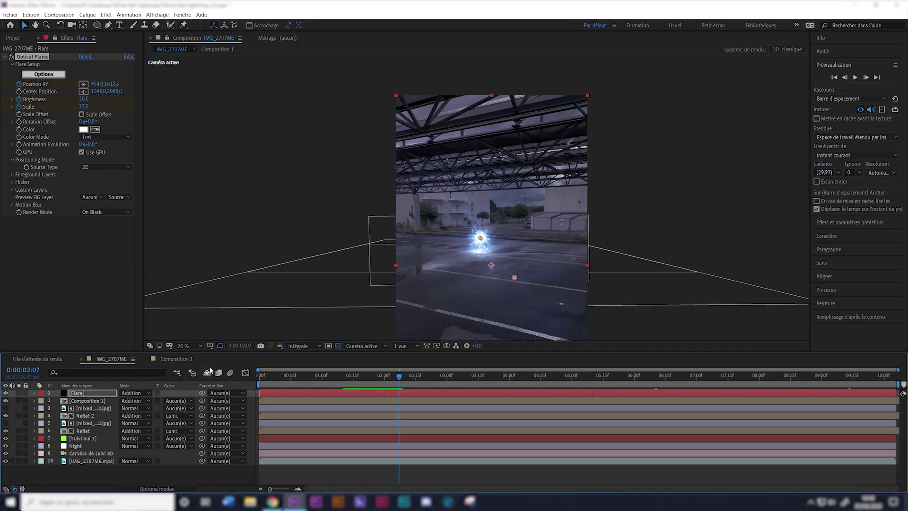
{"action": "left_click", "coordinate": [300, 440]}
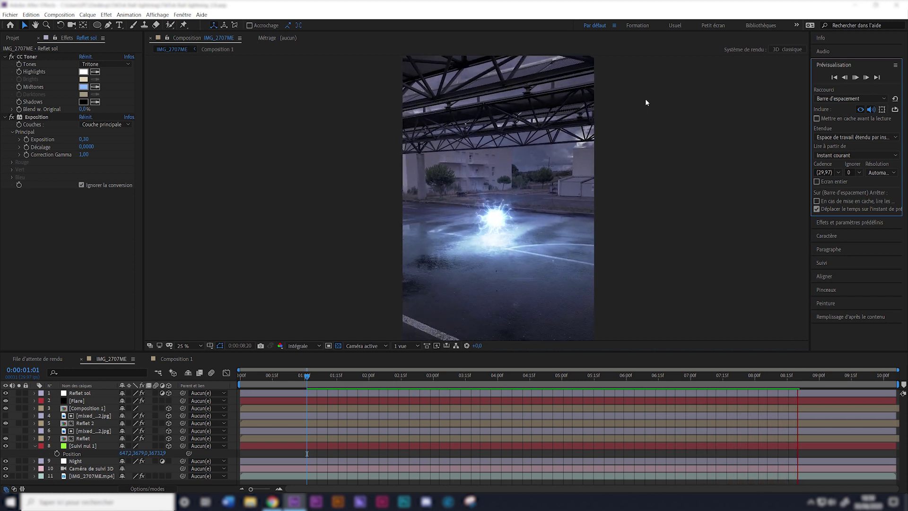
Step: Right-click the Composition 1 timeline to start a new solid for the sparks
{"action": "right_click", "coordinate": [77, 423]}
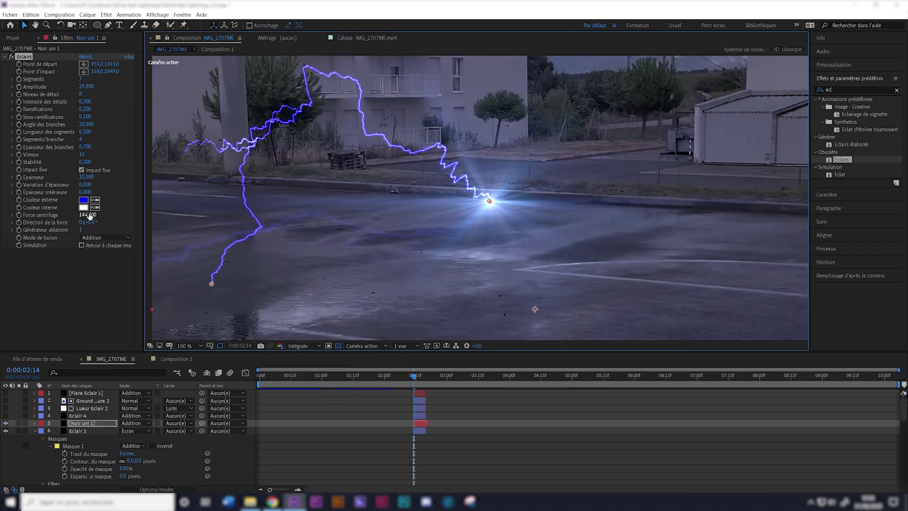
Step: Lower the bolt's centrifugal force and scrub the frames to check the lightning
{"action": "left_click_drag", "start_coordinate": [86, 215], "coordinate": [72, 217]}
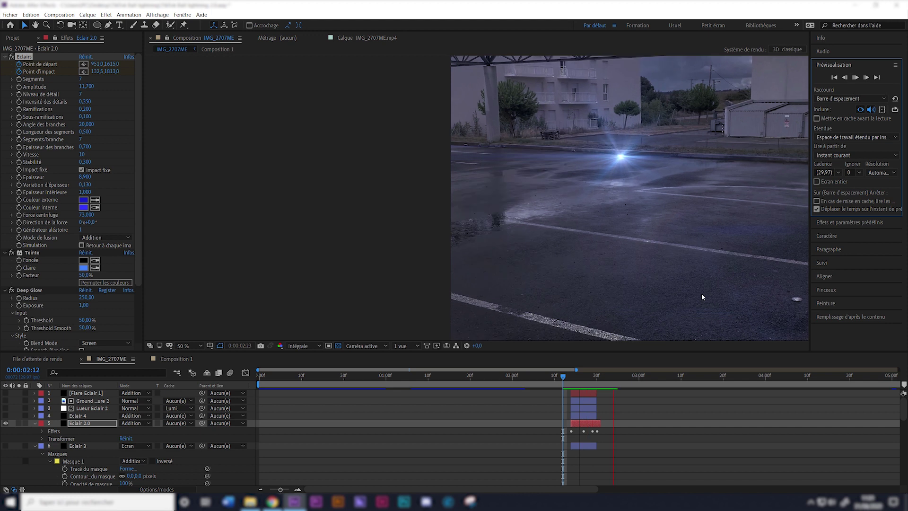
{"action": "left_click_drag", "start_coordinate": [563, 375], "coordinate": [605, 375]}
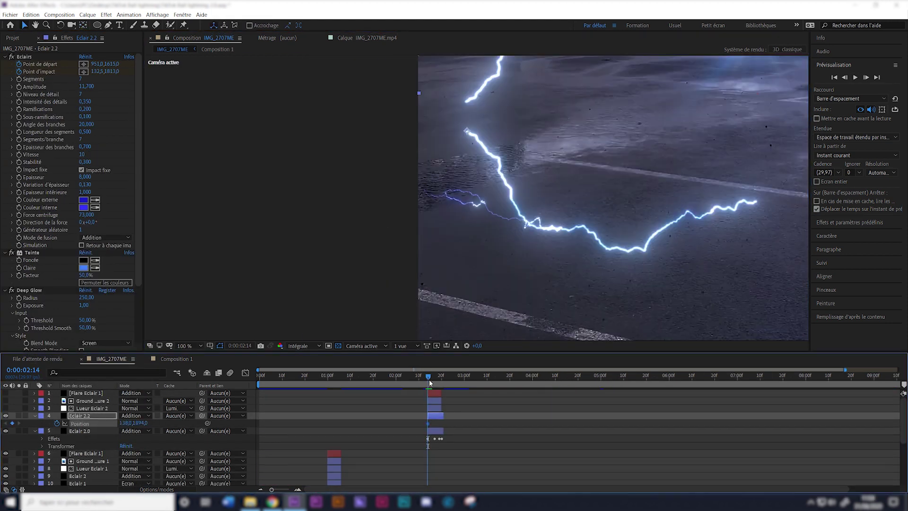
{"action": "left_click_drag", "start_coordinate": [429, 380], "coordinate": [442, 378]}
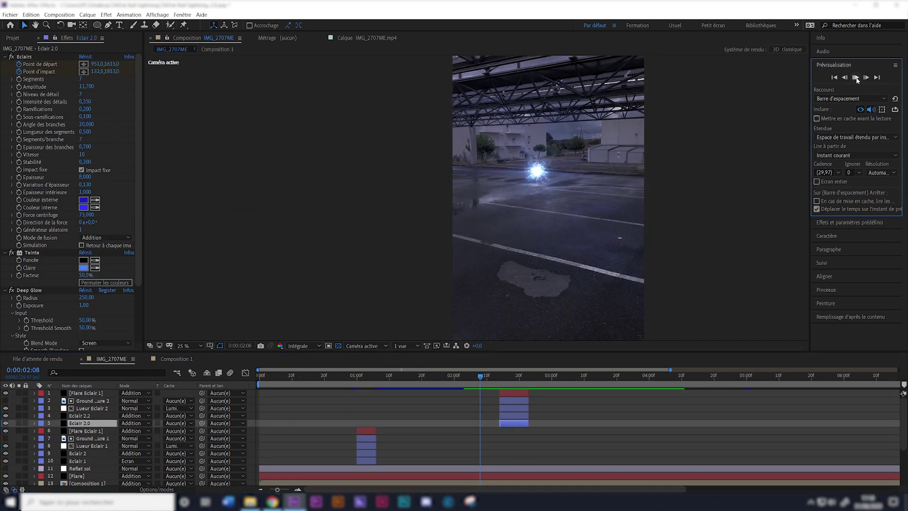
Step: Preview the strike and reveal Eclair 2.2's Position property at the bolt frame
{"action": "left_click", "coordinate": [857, 78]}
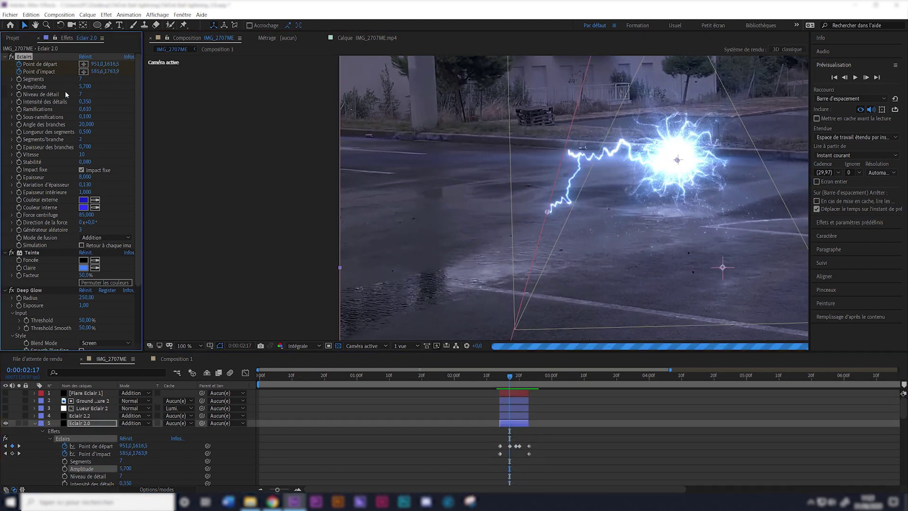
{"action": "left_click_drag", "start_coordinate": [530, 382], "coordinate": [513, 382]}
{"action": "left_click", "coordinate": [79, 416]}
{"action": "key", "text": "p"}
{"action": "key", "text": "Page_Up"}
{"action": "key", "text": "Page_Up"}
{"action": "key", "text": "Page_Up"}
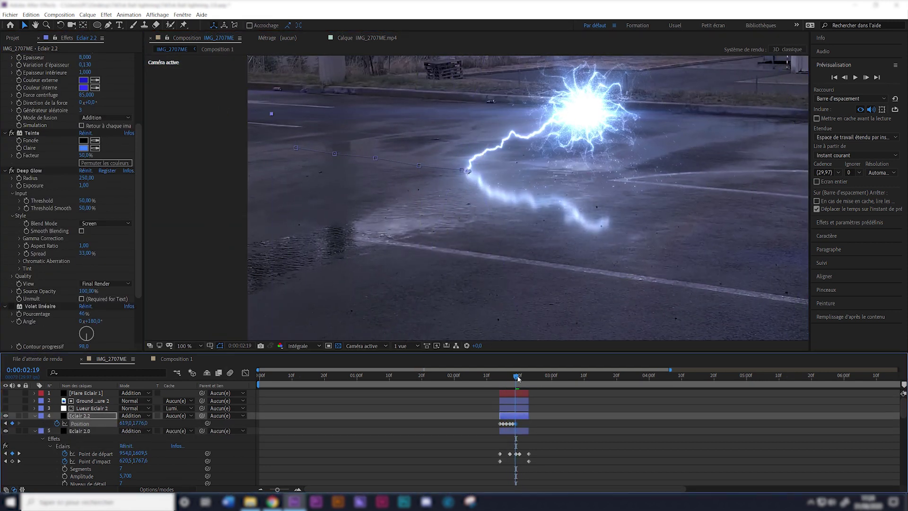
{"action": "left_click", "coordinate": [856, 78]}
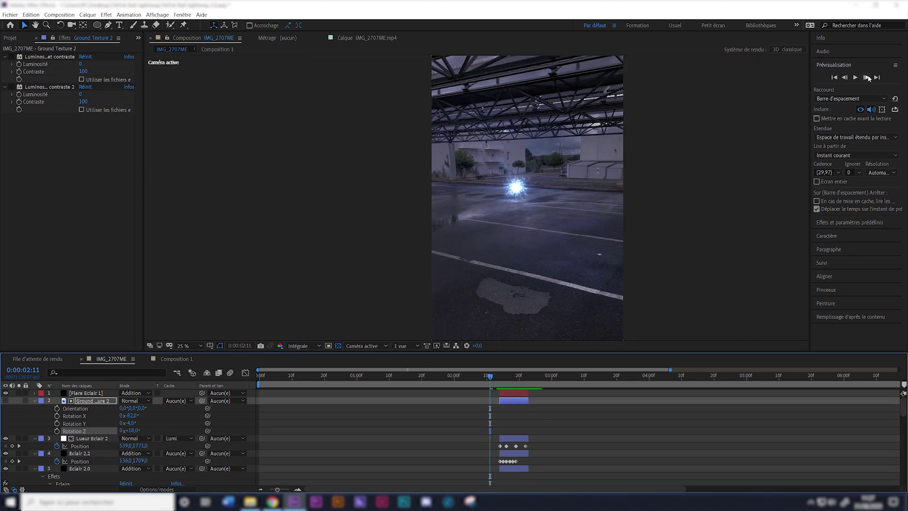
Step: Step forward a few frames to inspect the bolt and the ground texture
{"action": "left_click", "coordinate": [867, 77]}
{"action": "left_click", "coordinate": [867, 77]}
{"action": "left_click", "coordinate": [866, 77]}
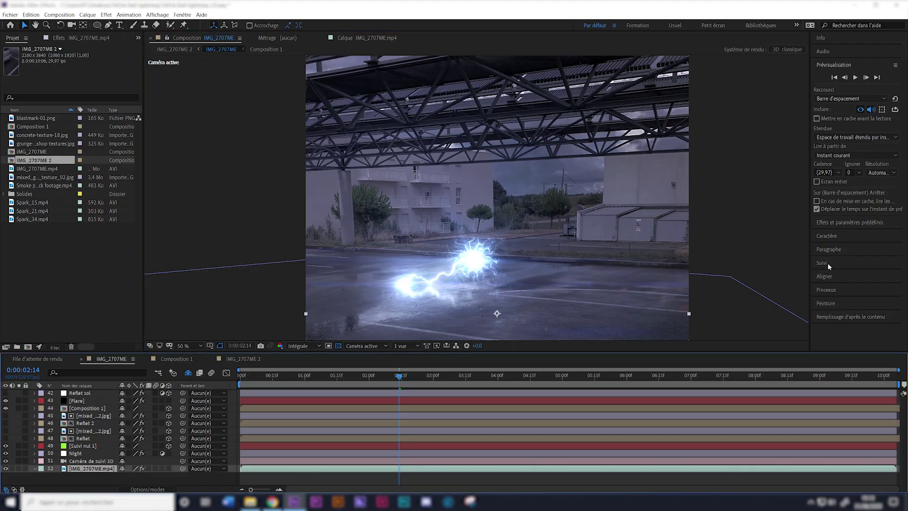
Step: Track the two roof-beam points backward and forward through the clip
{"action": "key", "text": "alt+Page_Up"}
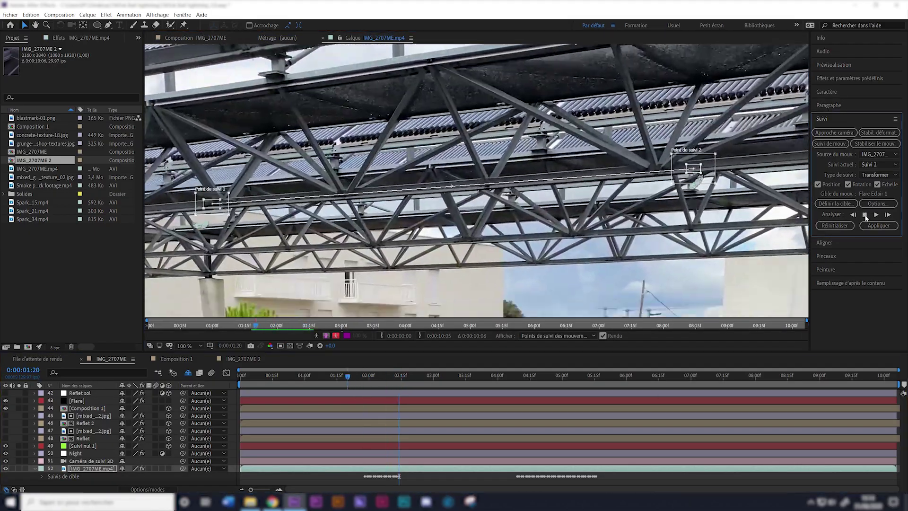
{"action": "key", "text": "alt+Page_Down"}
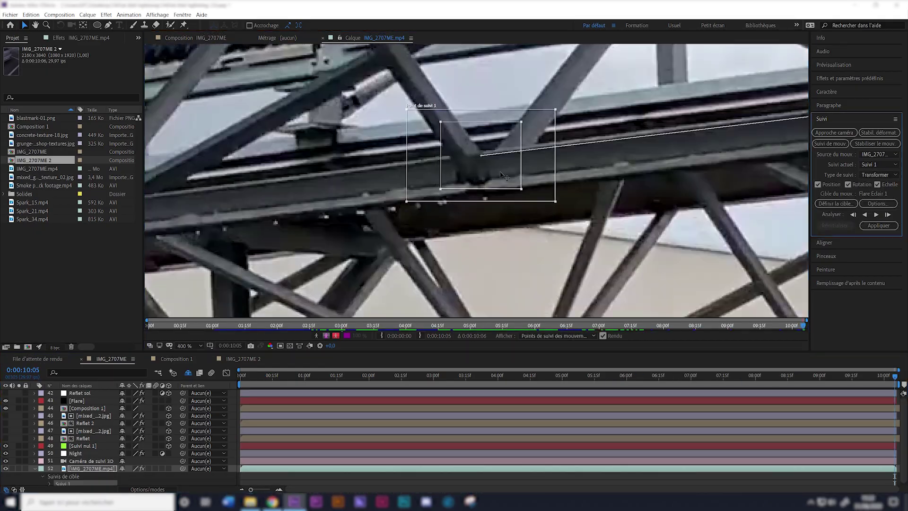
{"action": "left_click", "coordinate": [865, 215]}
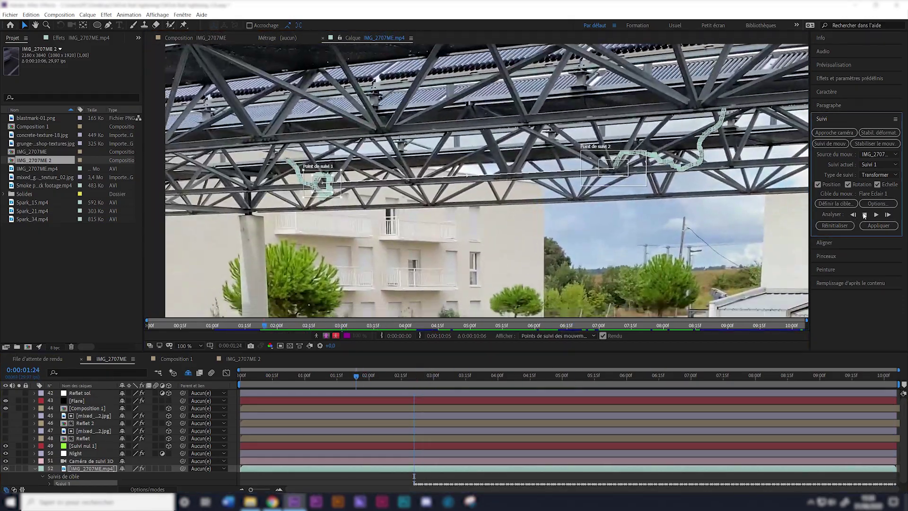
{"action": "scroll", "coordinate": [473, 183], "scroll_direction": "up", "scroll_amount": 6}
{"action": "left_click", "coordinate": [865, 215]}
{"action": "scroll", "coordinate": [459, 201], "scroll_direction": "up", "scroll_amount": 3}
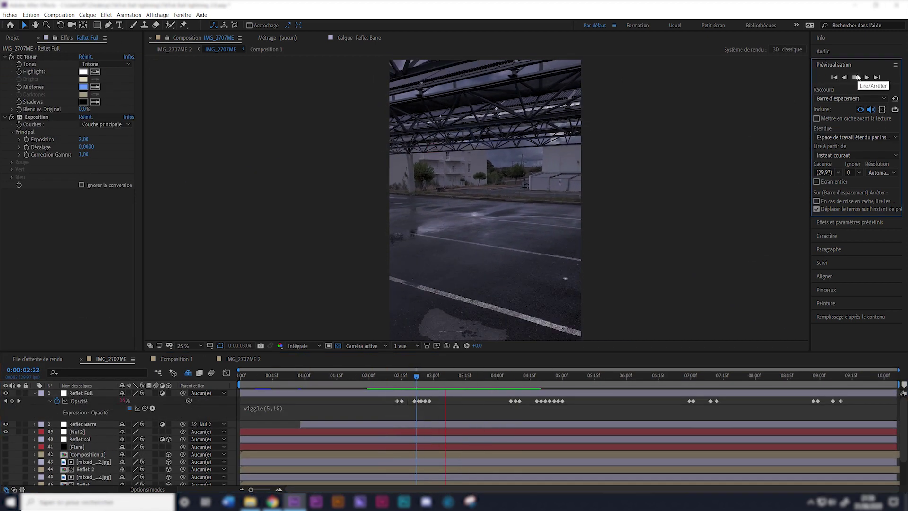
Step: Stop the preview of the wiggle(5,10) Reflet Full flicker
{"action": "left_click", "coordinate": [856, 77]}
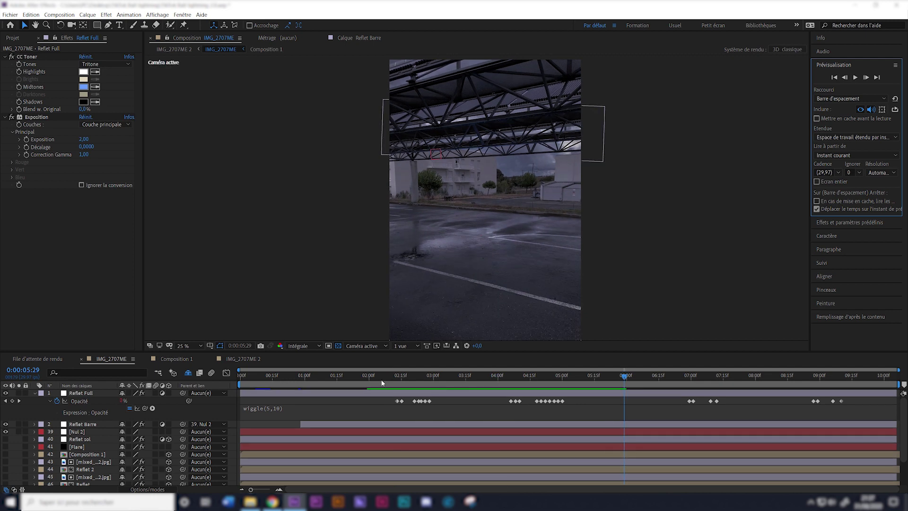